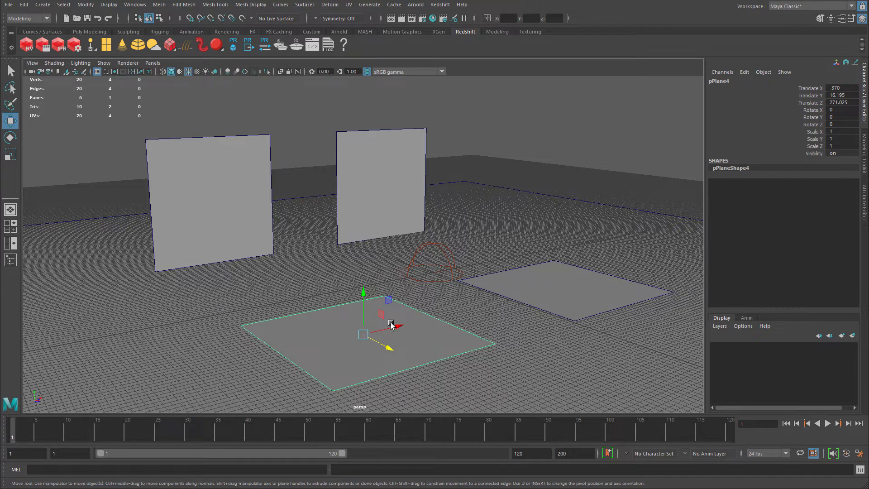
Open the Hypershade, create a Redshift Material and rename it rsRoughMetalTest
left_click(433, 19)
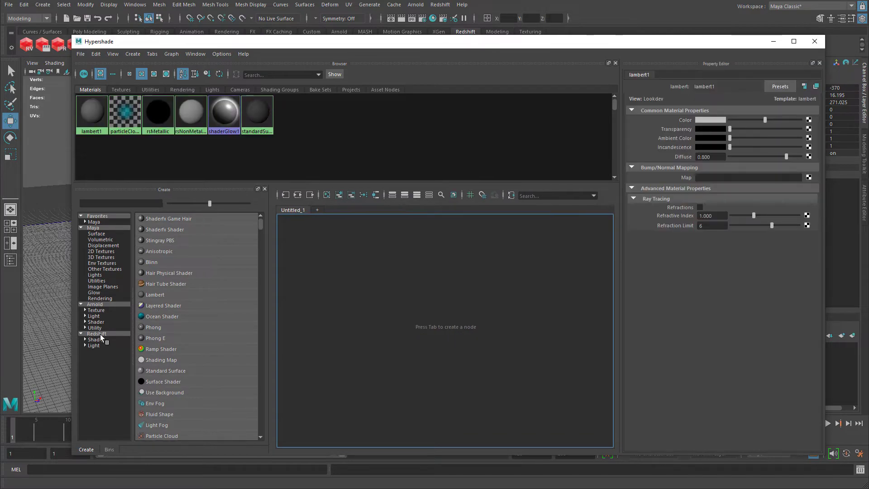
left_click(101, 336)
left_click(199, 262)
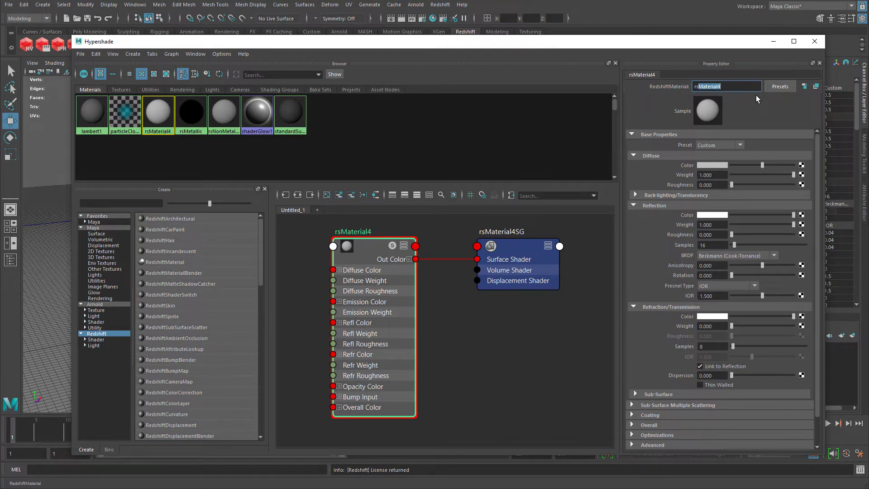
type("RoughMetalTest")
key("Return")
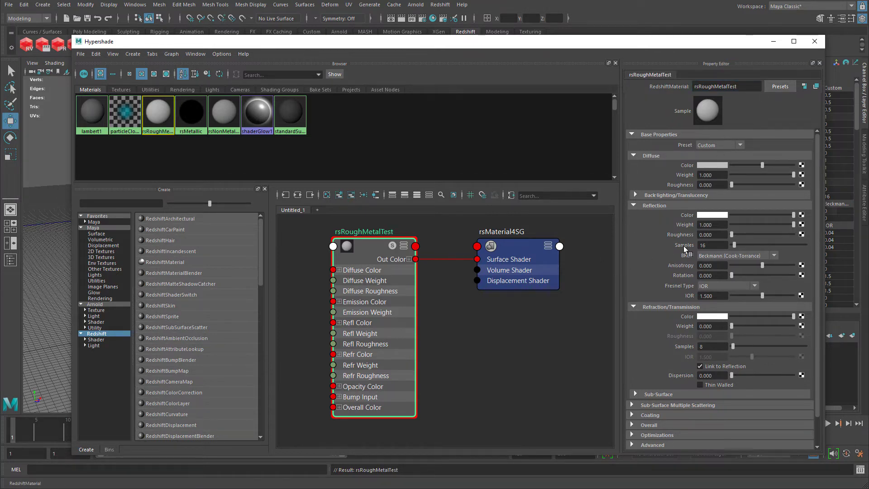
Set the material's reflection BRDF to GGX and its Fresnel type to Metalness, and close the Hypershade
left_click(711, 256)
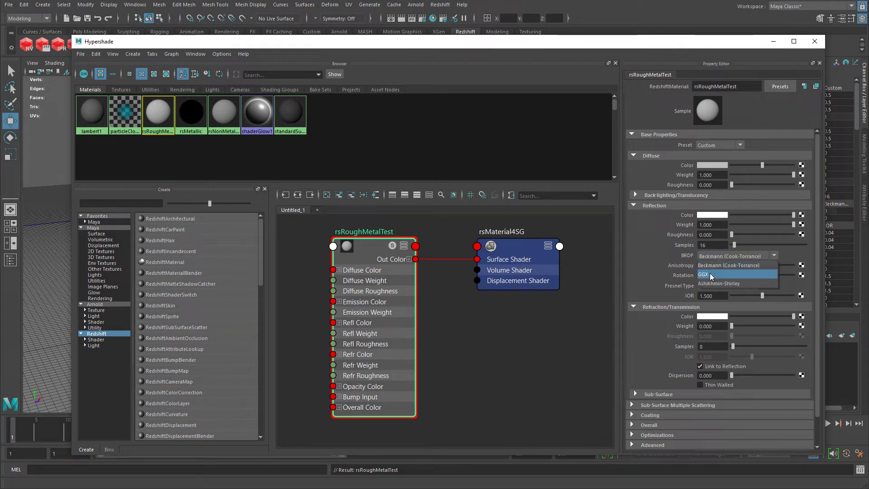
left_click(711, 276)
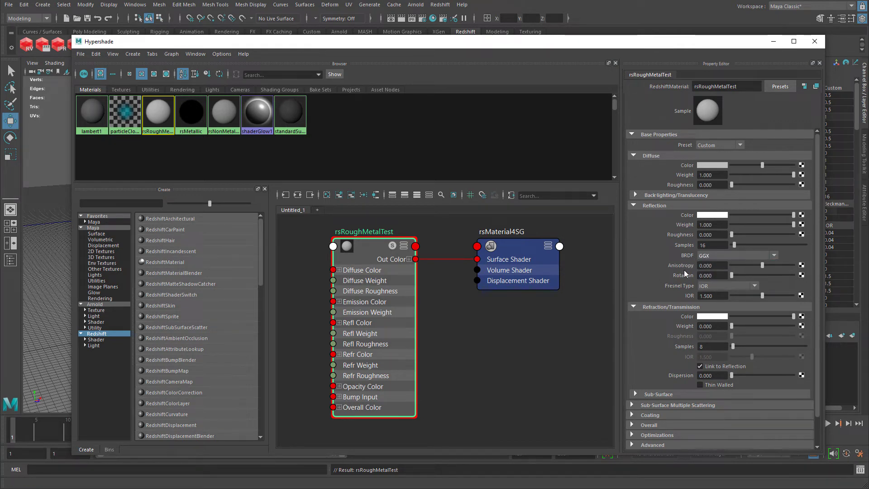
left_click(715, 287)
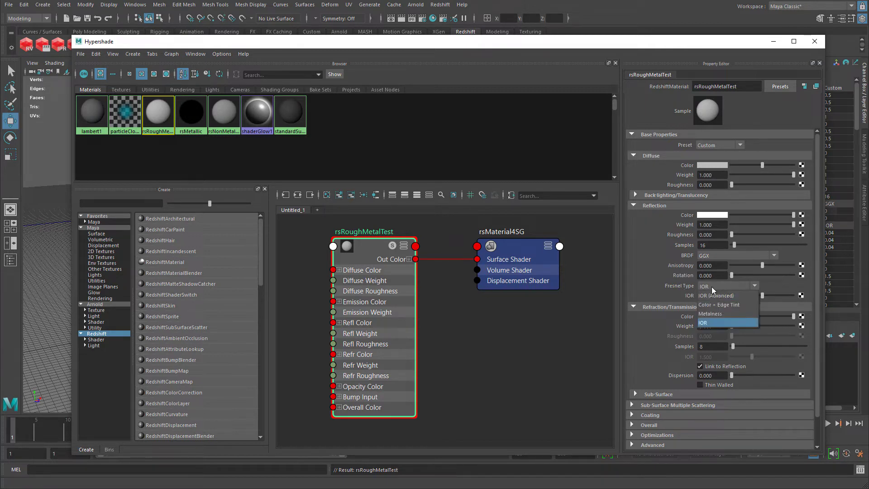
left_click(719, 315)
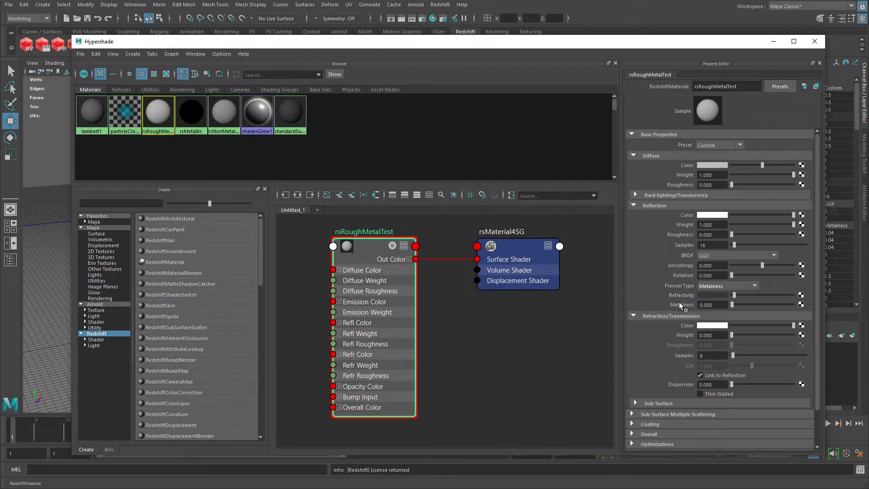
left_click(708, 305)
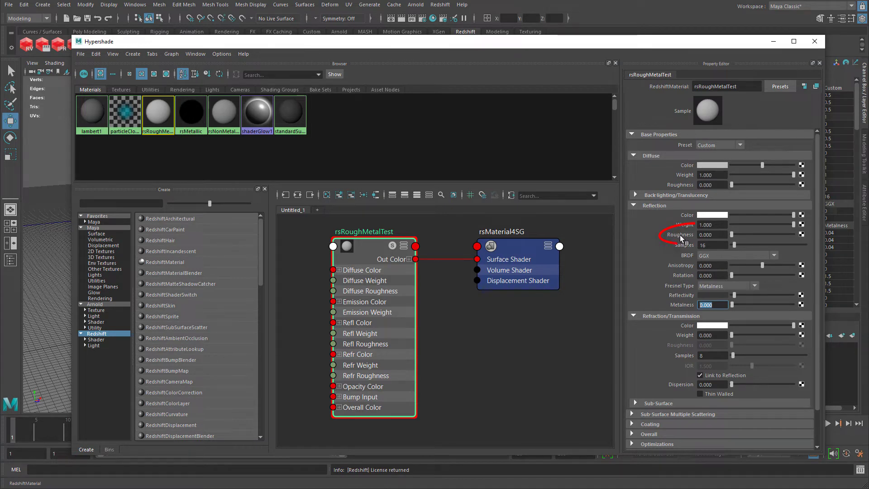
left_click(714, 235)
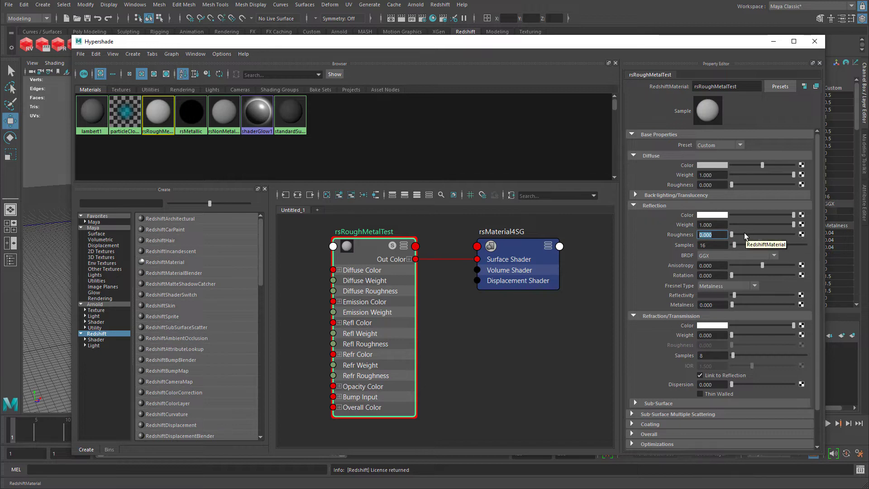
left_click(815, 41)
Assign rsRoughMetalTest to all four planes, the two upright ones and the two lying flat
left_click(244, 183)
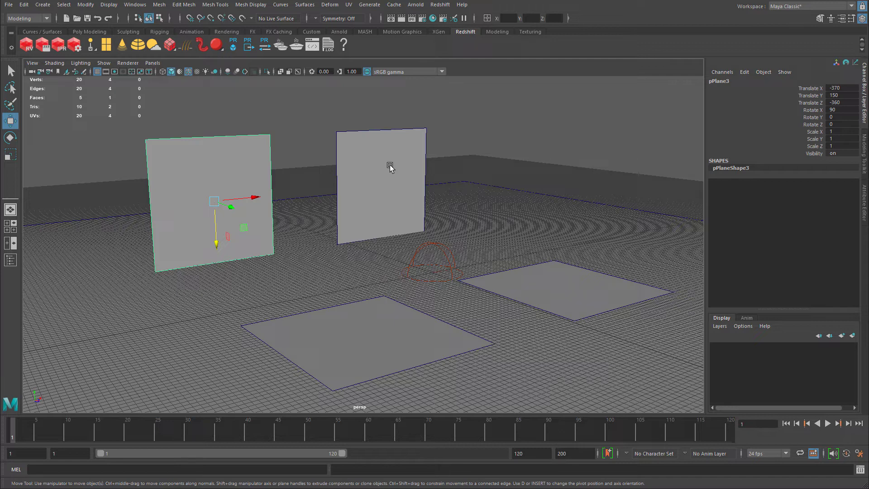
left_click(390, 167, "shift")
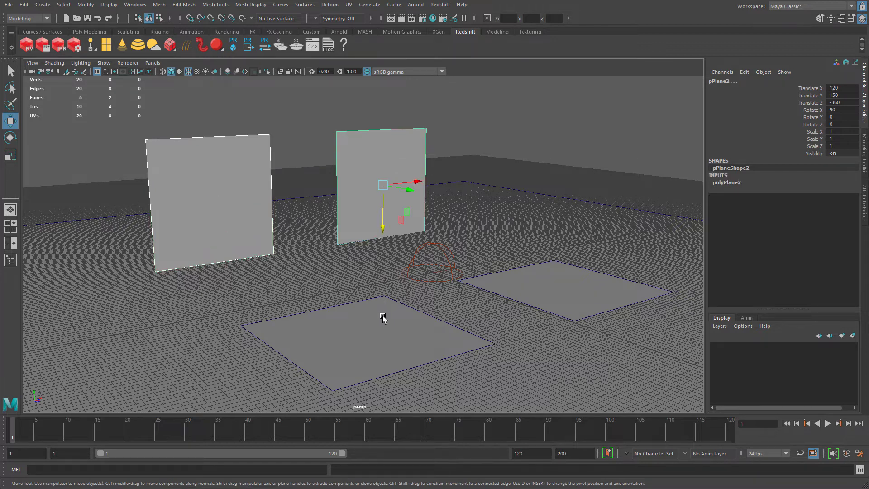
left_click(383, 317, "shift")
left_click(551, 271, "shift")
right_click_drag(555, 151, 633, 418)
Start an interactive Redshift render from the persp camera, framed closely on the two horizontal planes
left_click(29, 47)
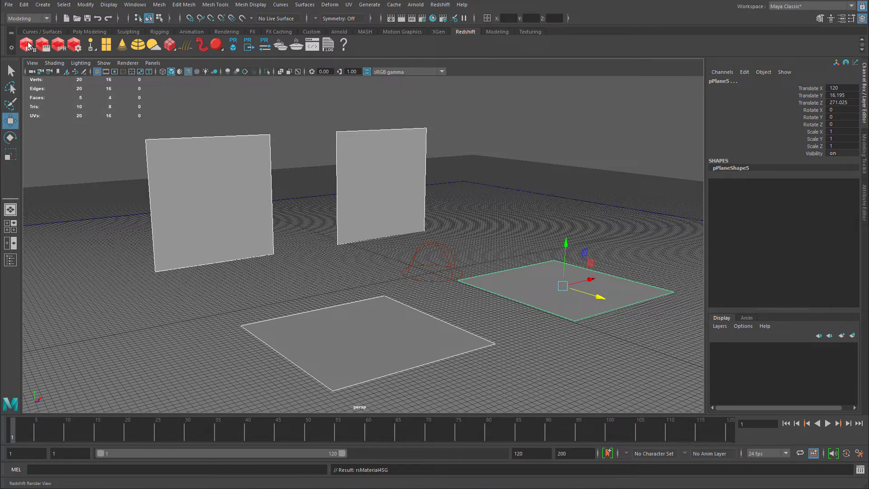
left_click(362, 84)
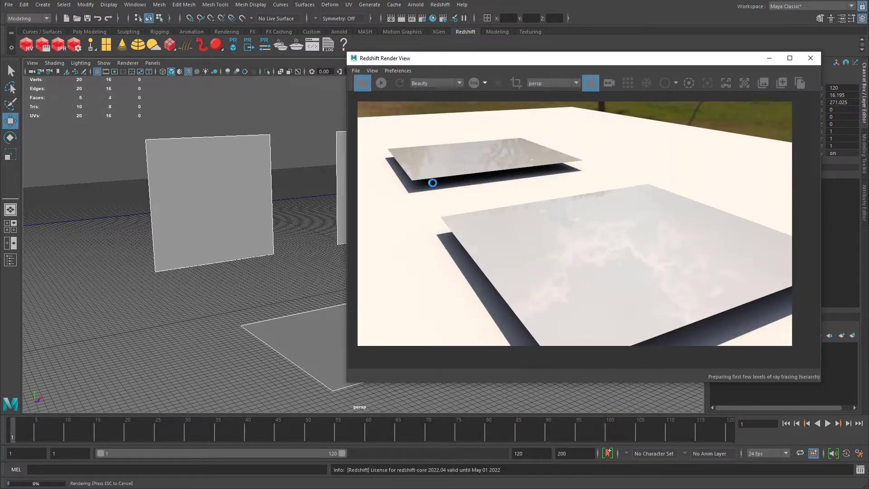
left_click(382, 85)
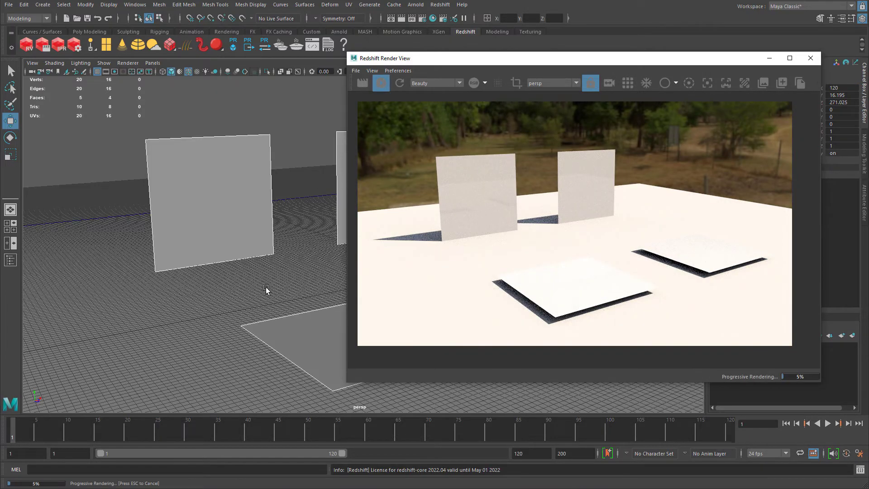
left_click_drag(248, 289, 282, 247, "alt")
right_click_drag(282, 247, 250, 205, "alt")
left_click_drag(250, 205, 323, 220, "alt")
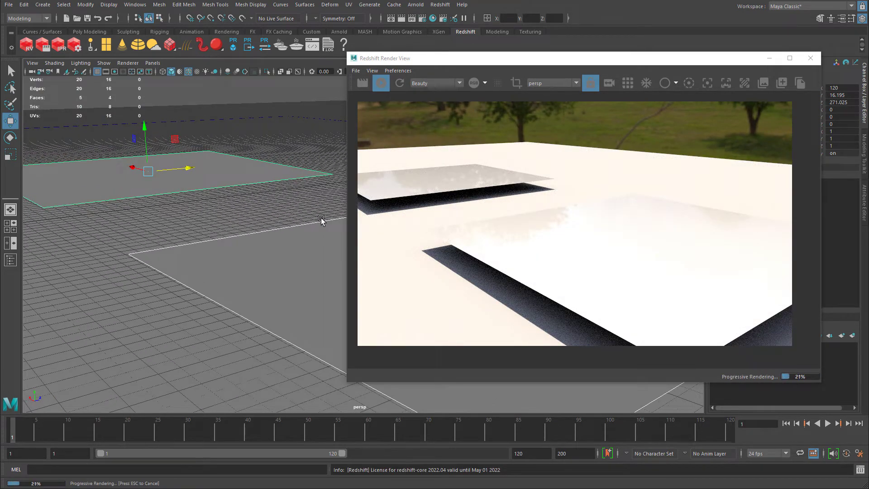
Show the rsRoughMetalTest attributes beside the render and set the reflection Metalness to 1
left_click_drag(545, 58, 251, 78)
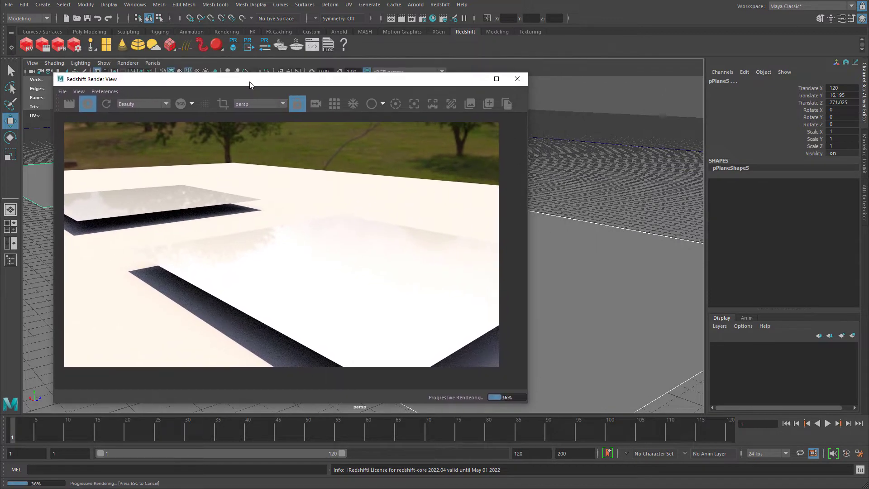
left_click(864, 203)
left_click(750, 78)
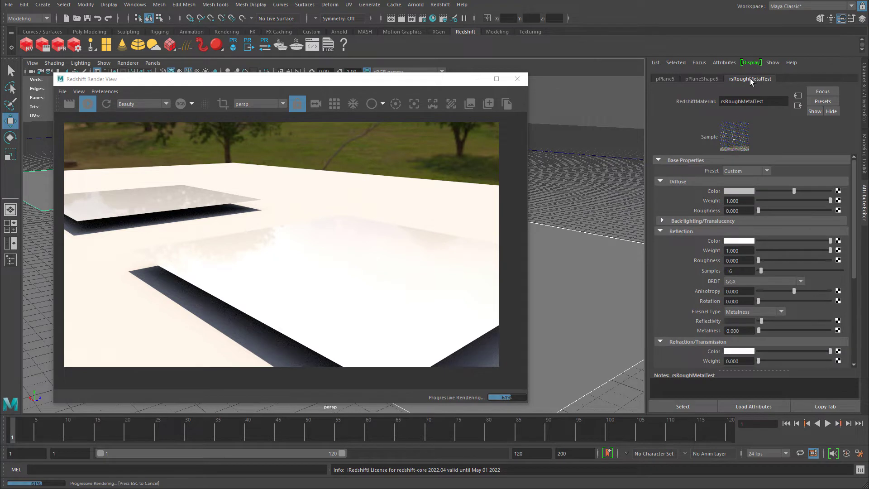
scroll(772, 213, "down", 6)
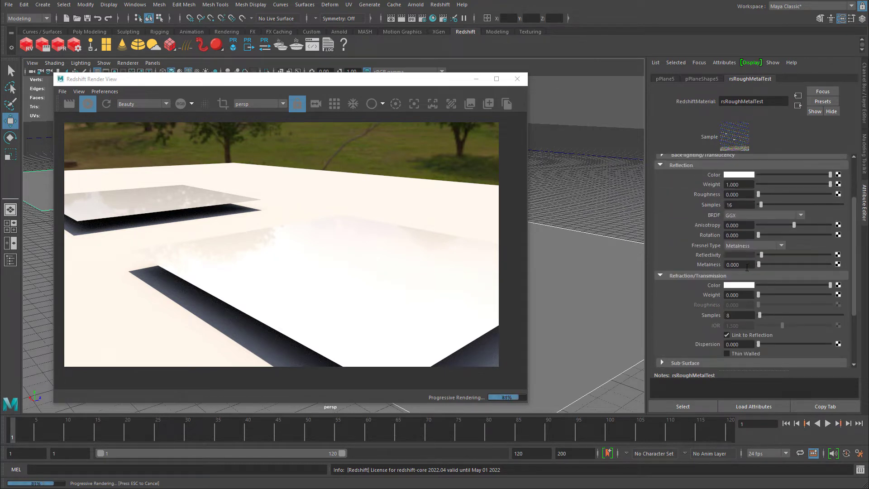
left_click(739, 264)
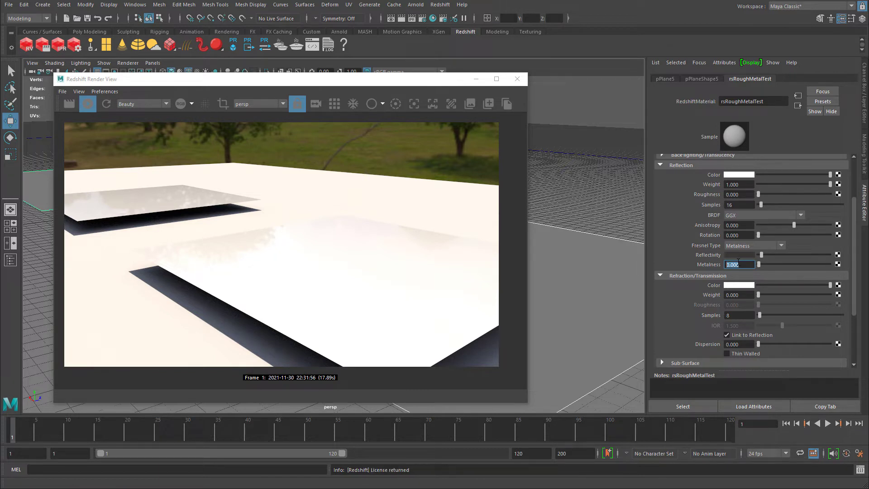
type("1")
key("Return")
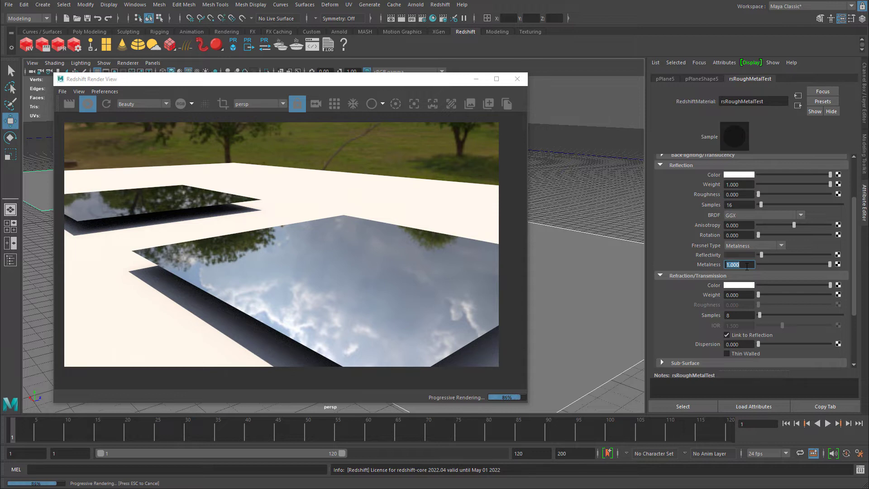
Try a Metalness of 0.5 on the material and set it back to 1
type("0.5")
key("Return")
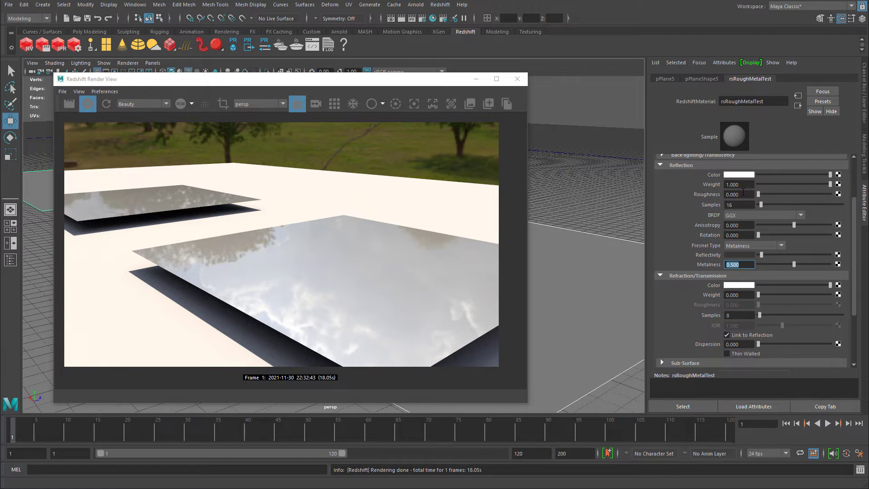
double_click(745, 262)
type("1")
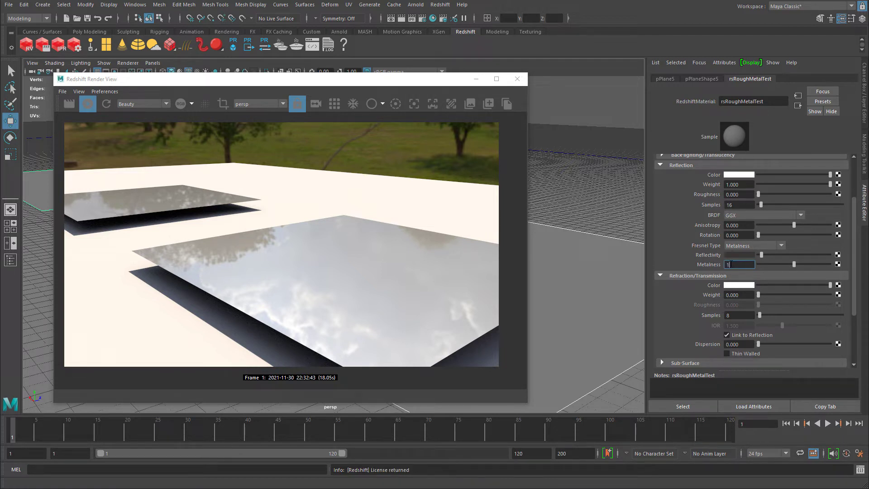
key("Return")
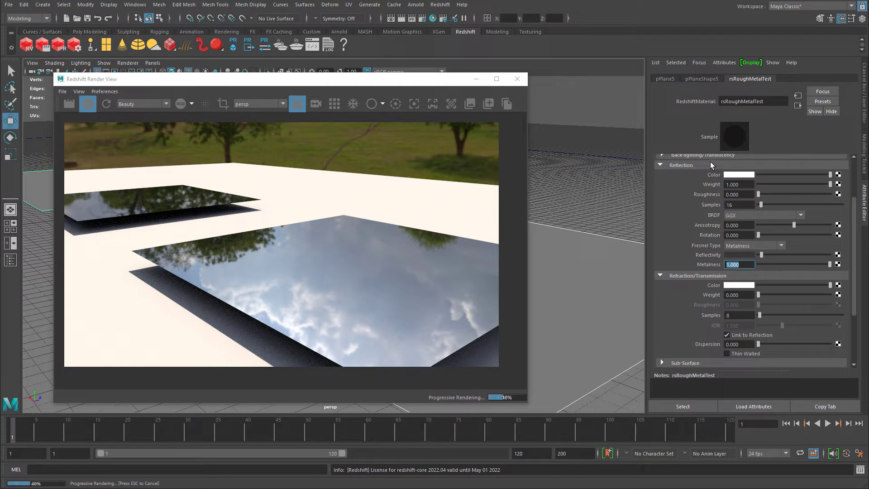
Try reflection Roughness values of 0.5, 0.2 and 0.1 on the material, and set it back to 0
double_click(743, 194)
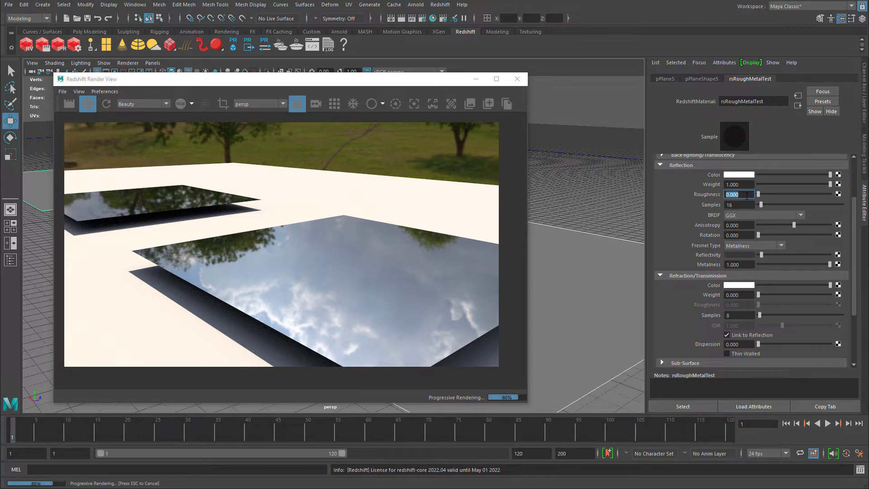
key("BackSpace")
type("0.5")
key("Return")
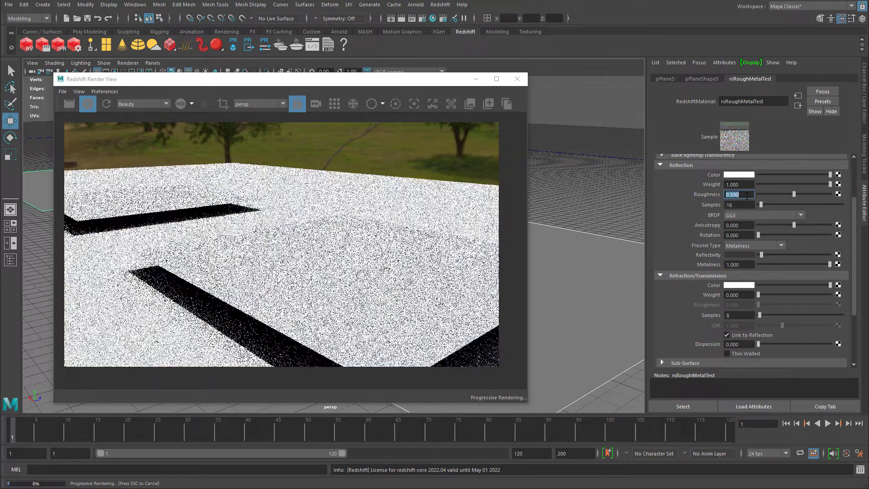
key("BackSpace")
type("0.2")
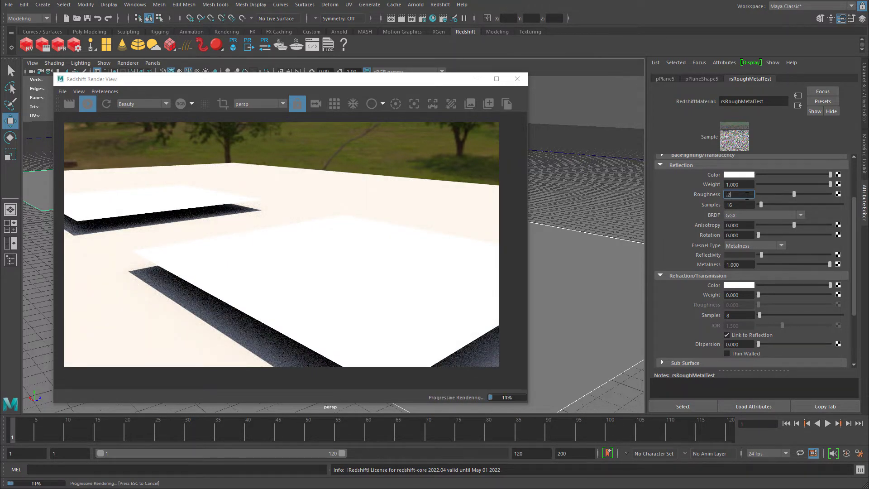
key("Return")
key("BackSpace")
type("0.1")
key("Return")
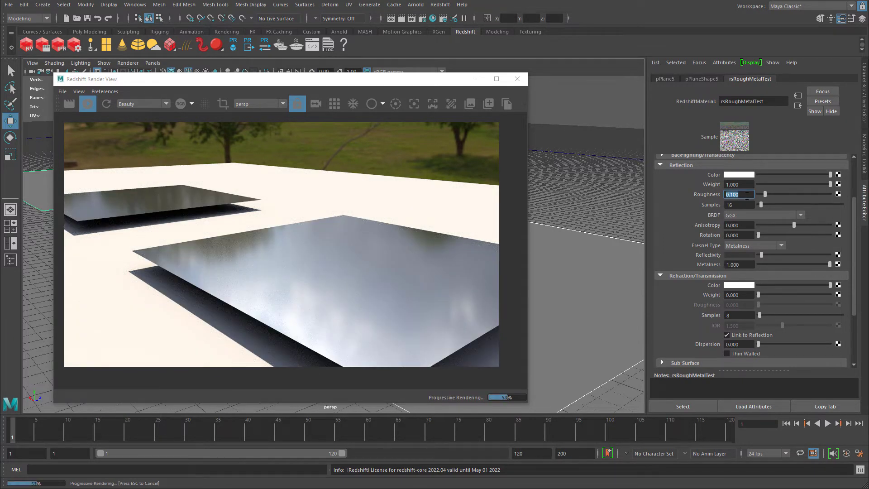
type("0")
key("Return")
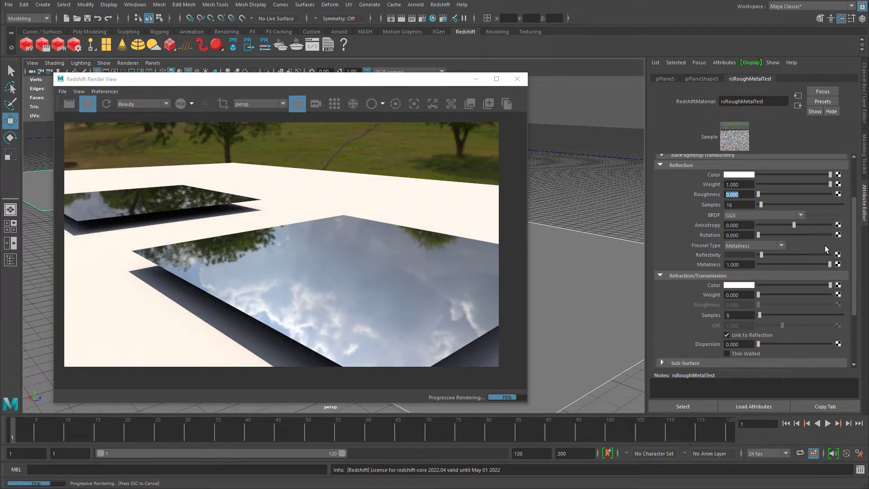
Set the Metalness of rsRoughMetalTest to 0
left_click(736, 264)
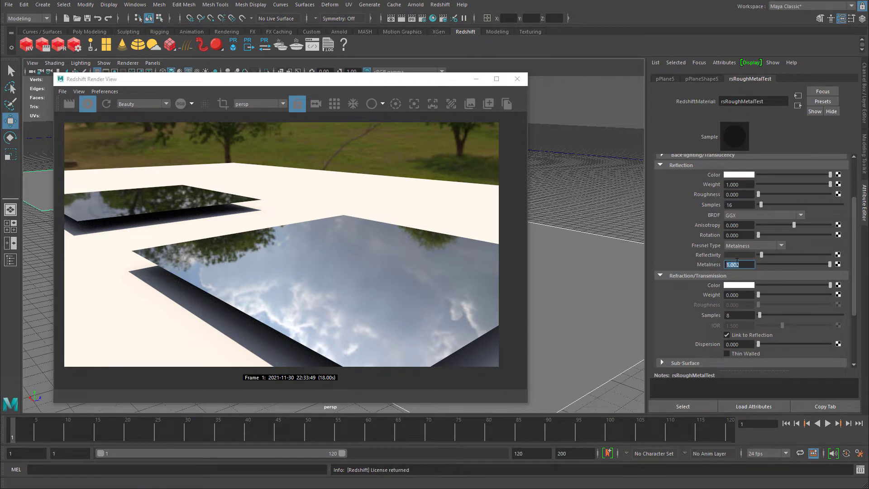
type("0")
key("Return")
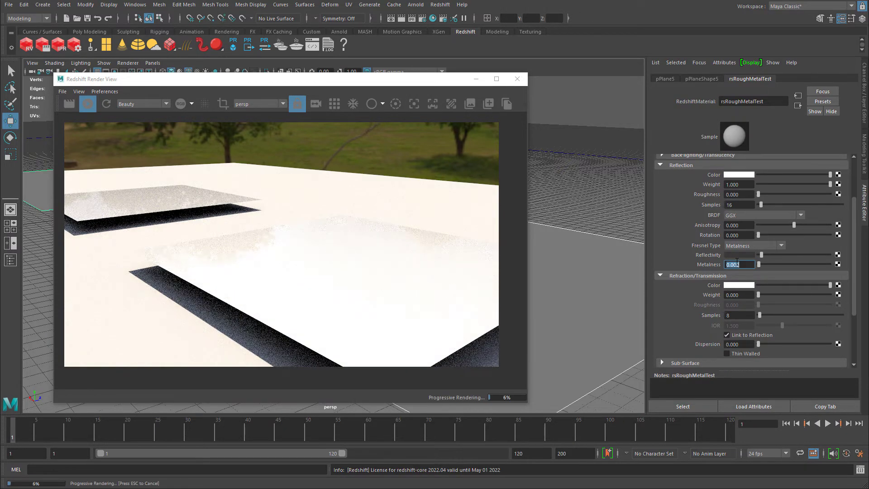
Set the reflection Roughness of rsRoughMetalTest to 1
left_click(725, 194)
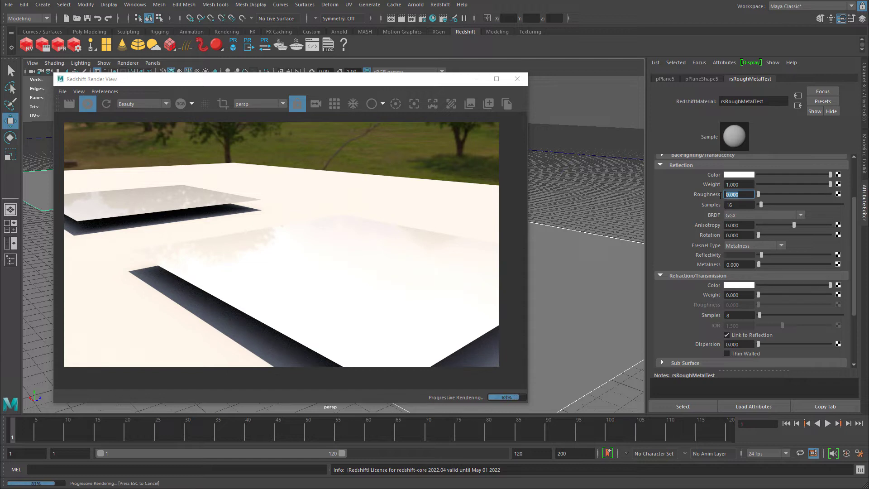
type("1")
key("Return")
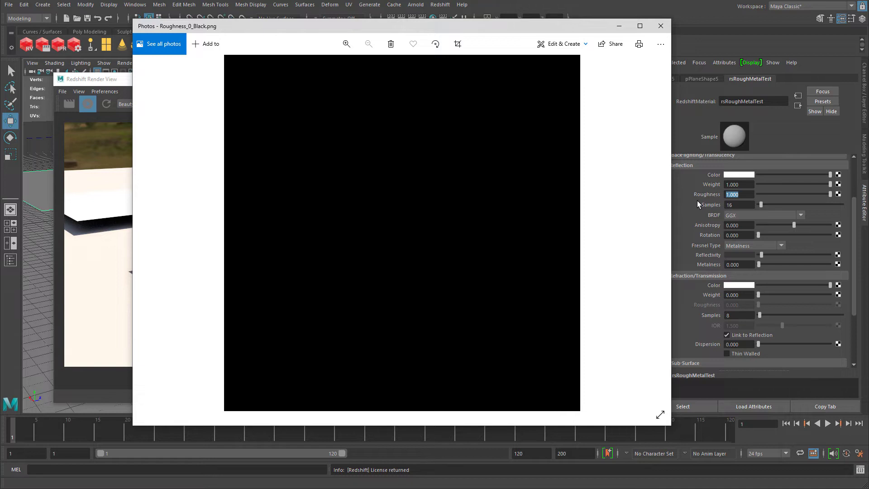
Map a file texture with Roughness_0_Black.png to the reflection Roughness of rsRoughMetalTest and set its Color Space to Raw
left_click(811, 162)
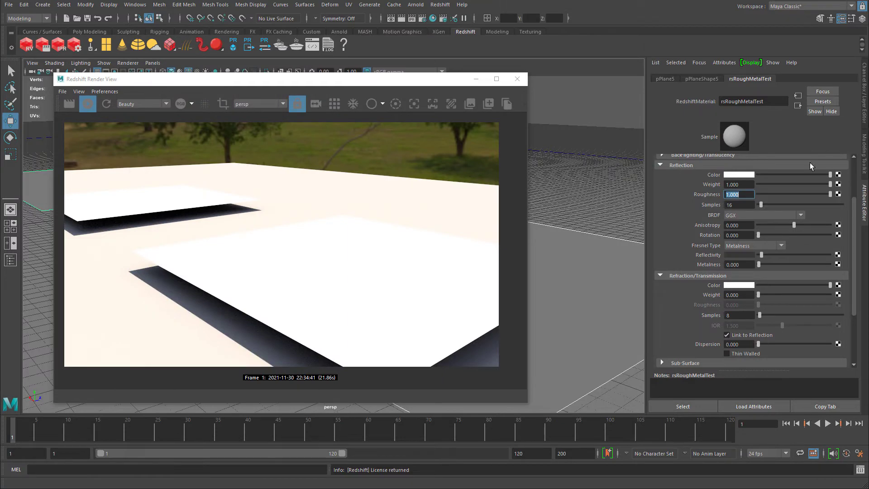
left_click(838, 195)
left_click(525, 129)
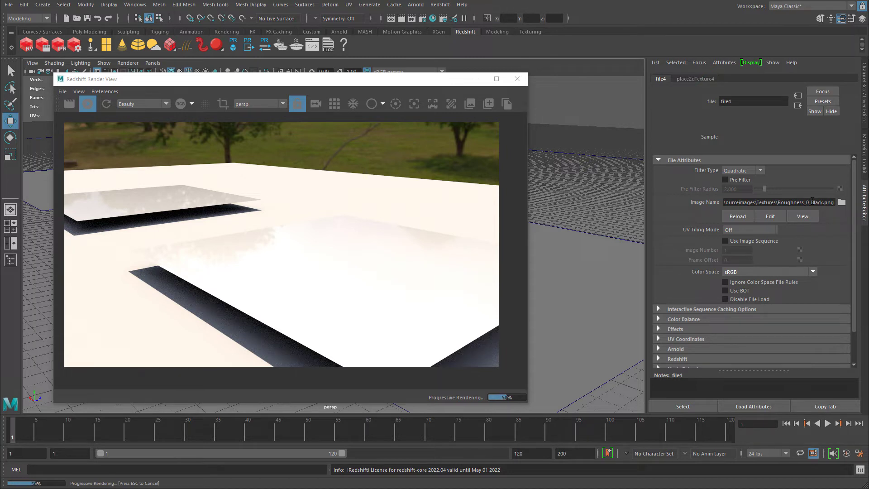
left_click(736, 272)
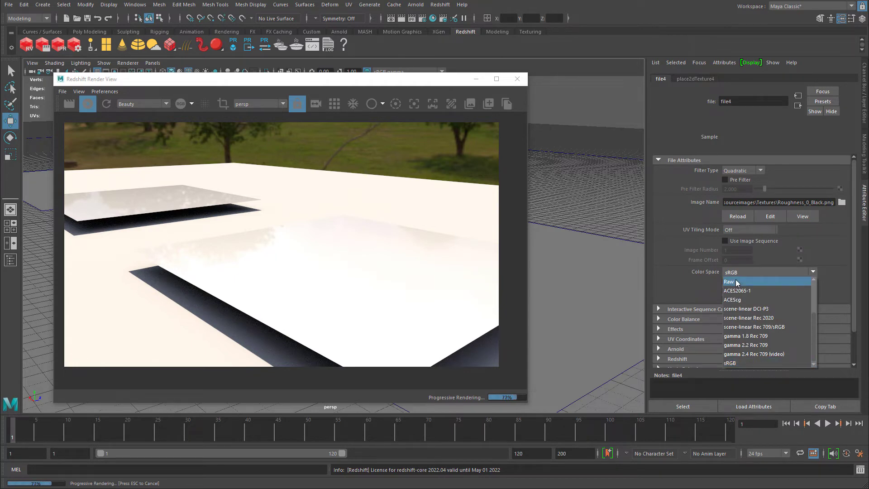
left_click(738, 282)
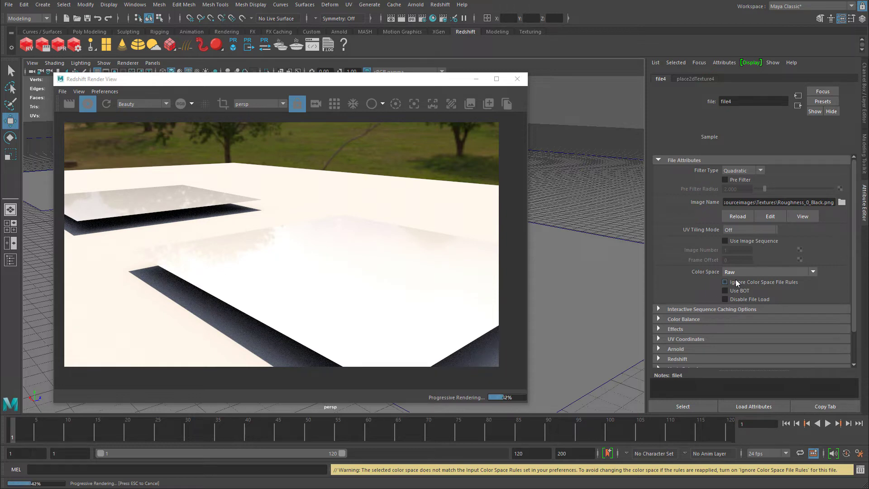
Graph the rsRoughMetalTest network in Hypershade, connect the texture's Out Color R to Refl Roughness, and uncover the render
left_click(432, 19)
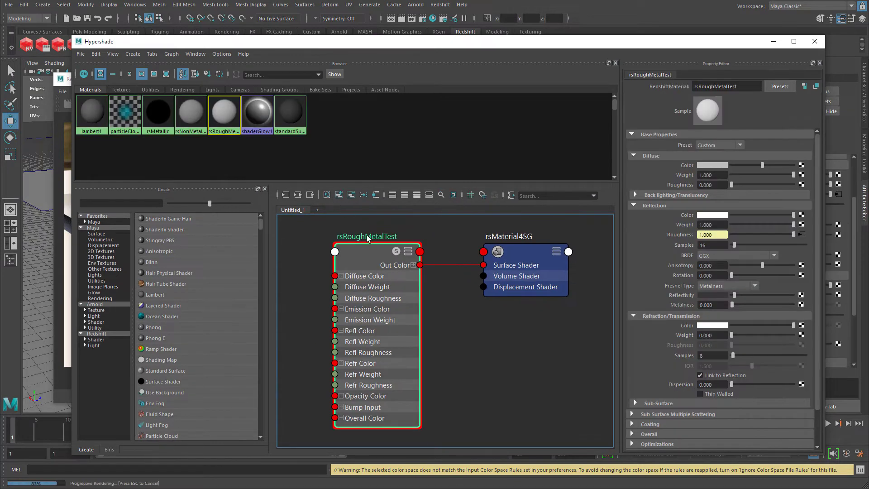
right_click(172, 145)
left_click(195, 175)
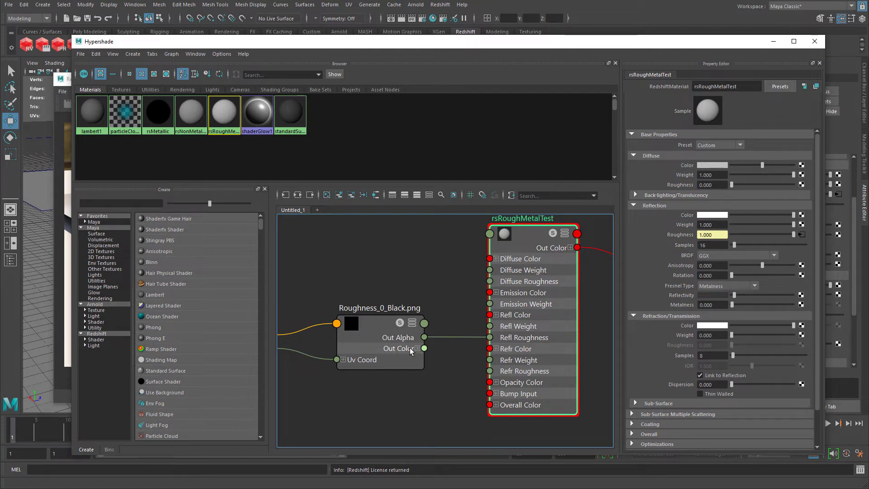
left_click(417, 348)
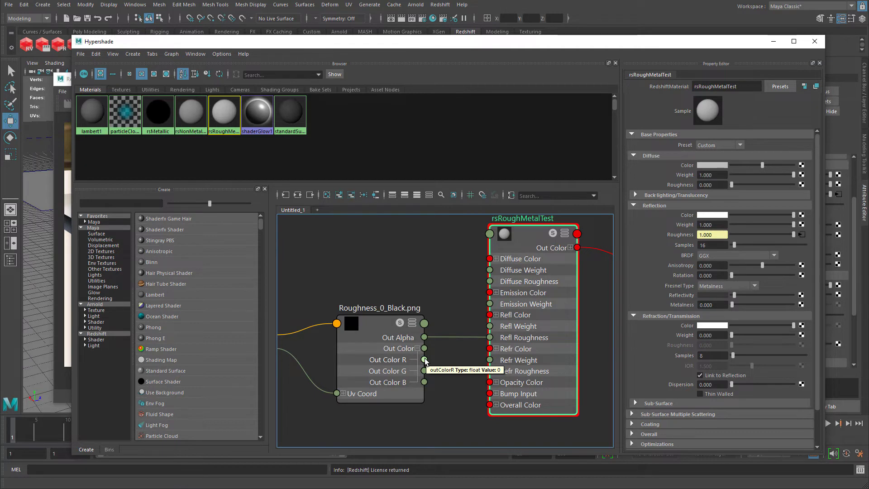
left_click_drag(425, 360, 490, 338)
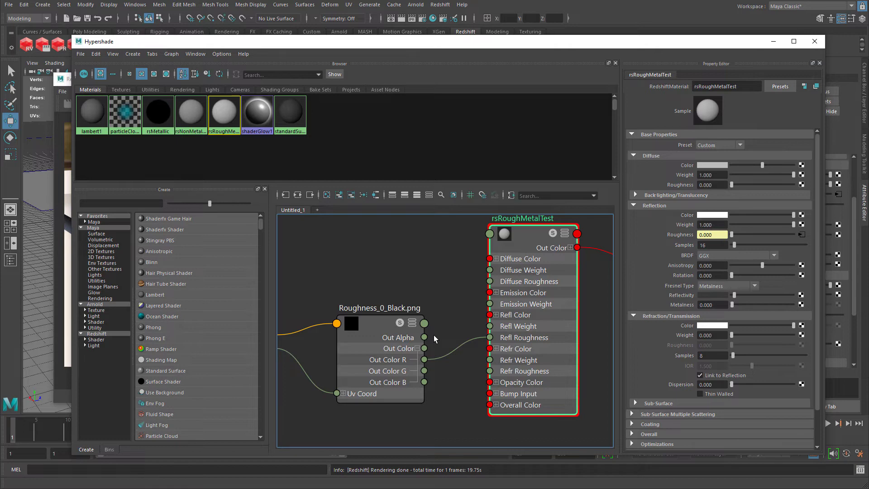
left_click_drag(521, 42, 358, 398)
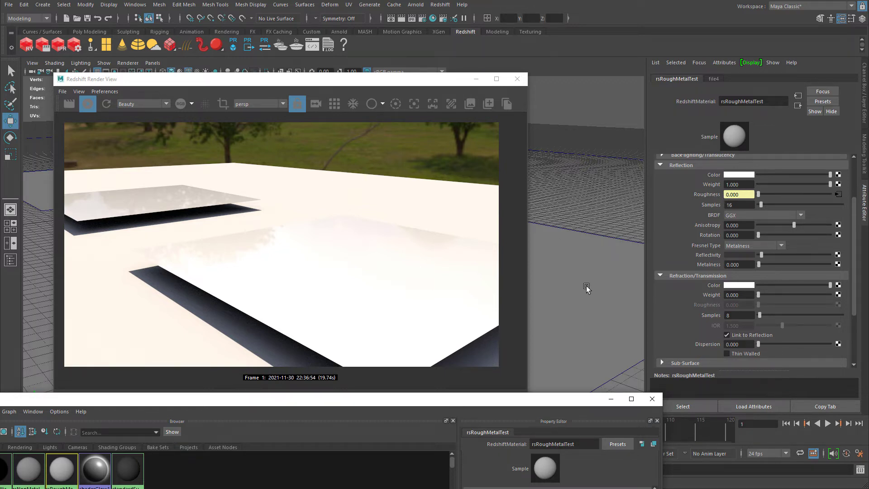
Replace the roughness texture's image with Roughness_1_White.png, set its Color Space to Raw, and return to the rsRoughMetalTest material's attributes
left_click_drag(457, 398, 466, 64)
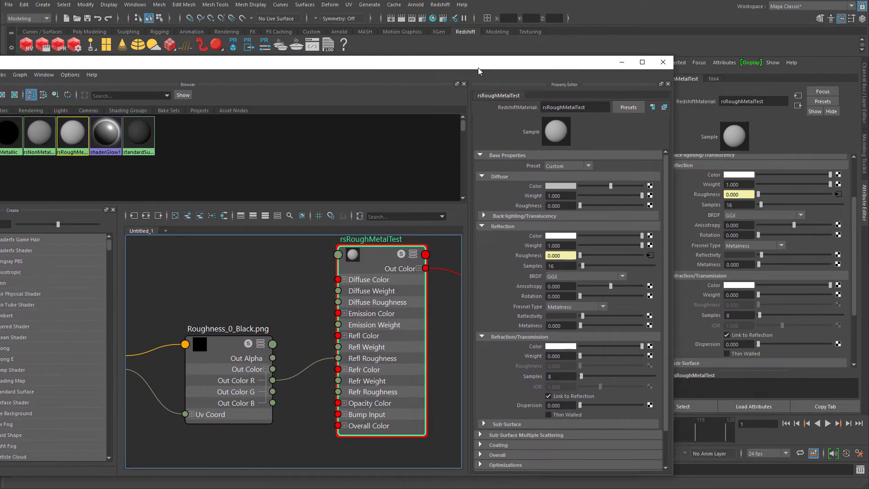
left_click(251, 357)
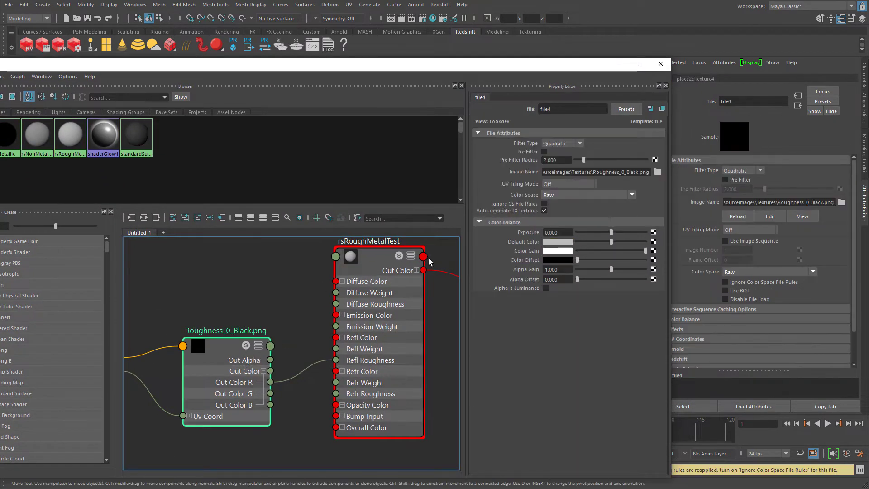
left_click(656, 171)
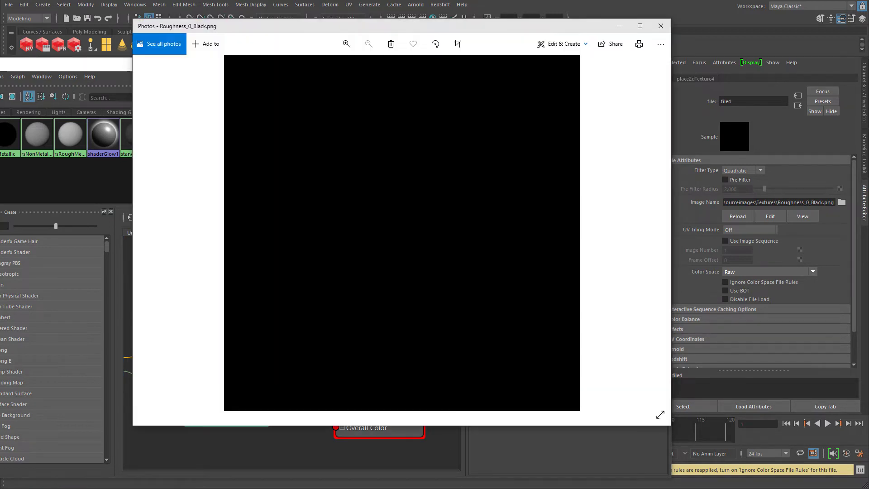
key("Right")
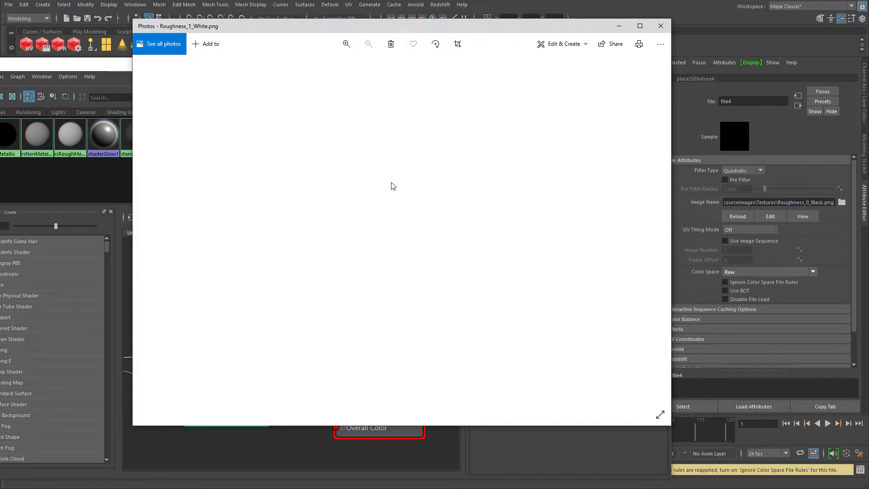
key("alt+F4")
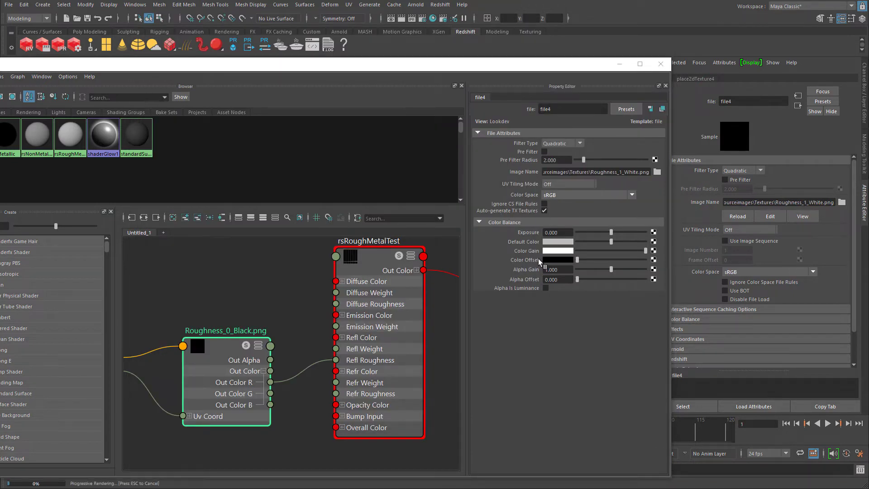
left_click(555, 196)
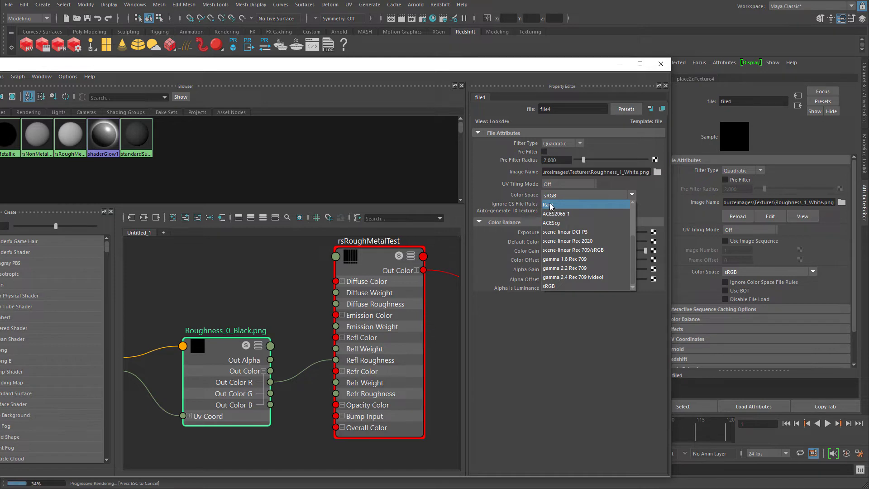
left_click(552, 206)
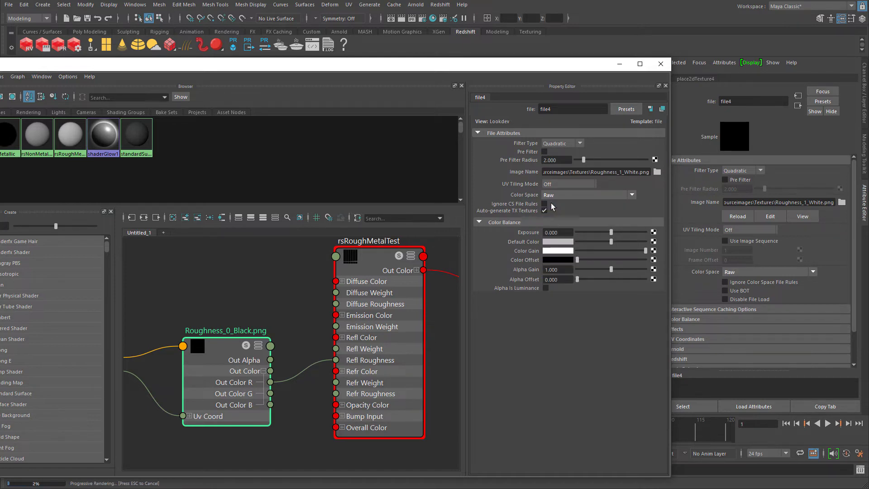
left_click_drag(543, 67, 534, 414)
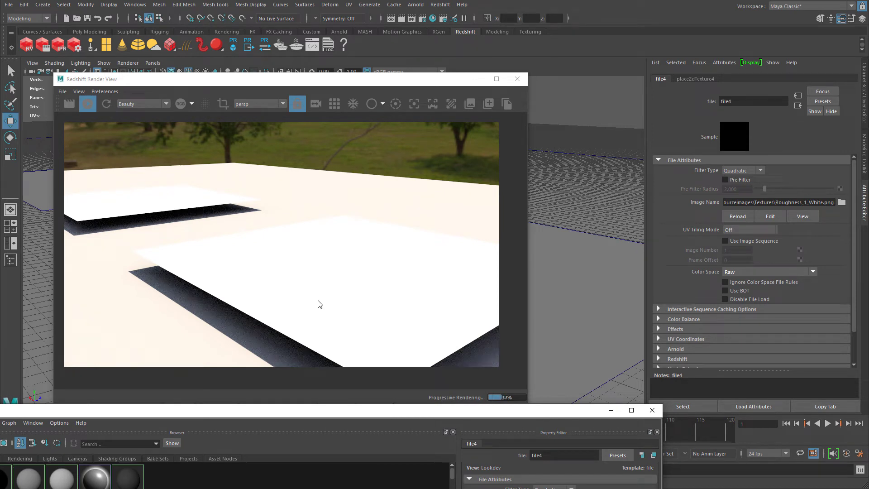
left_click(798, 106)
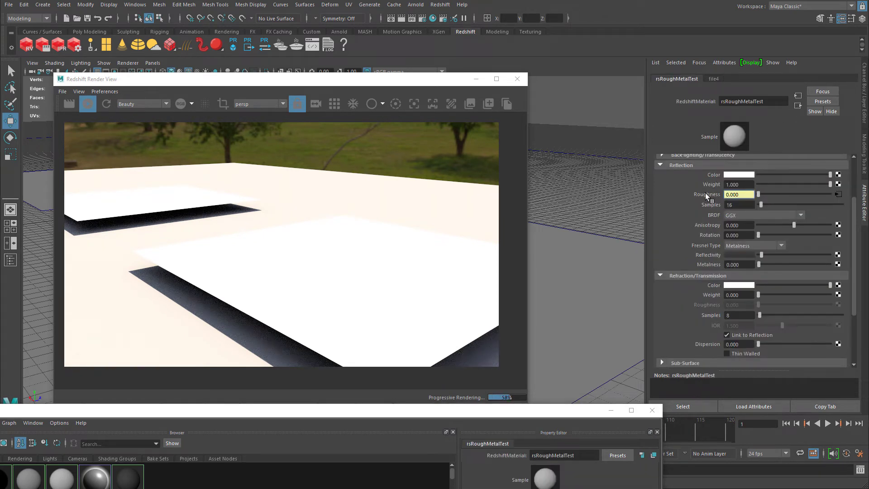